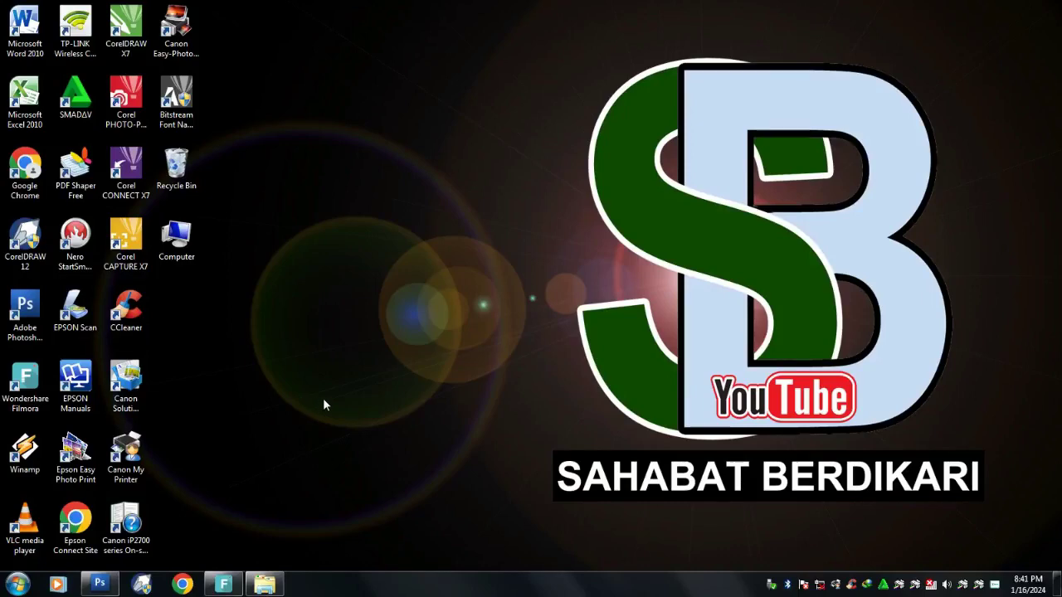
Bring up the A7X (G:) drive in Explorer and select the Syarat Unggah Foto Akun PDF.
click(265, 583)
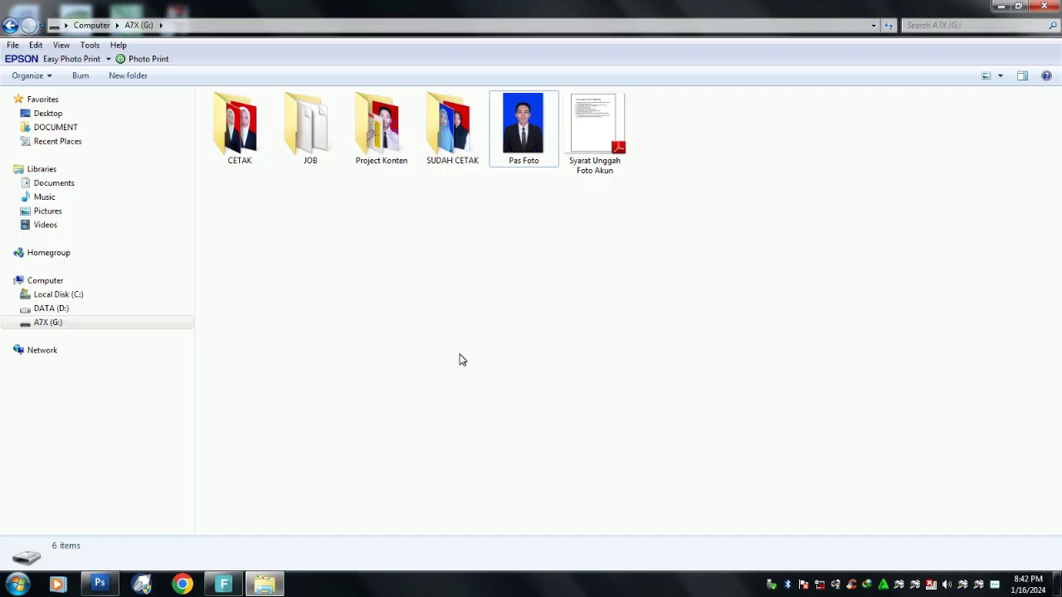
click(583, 149)
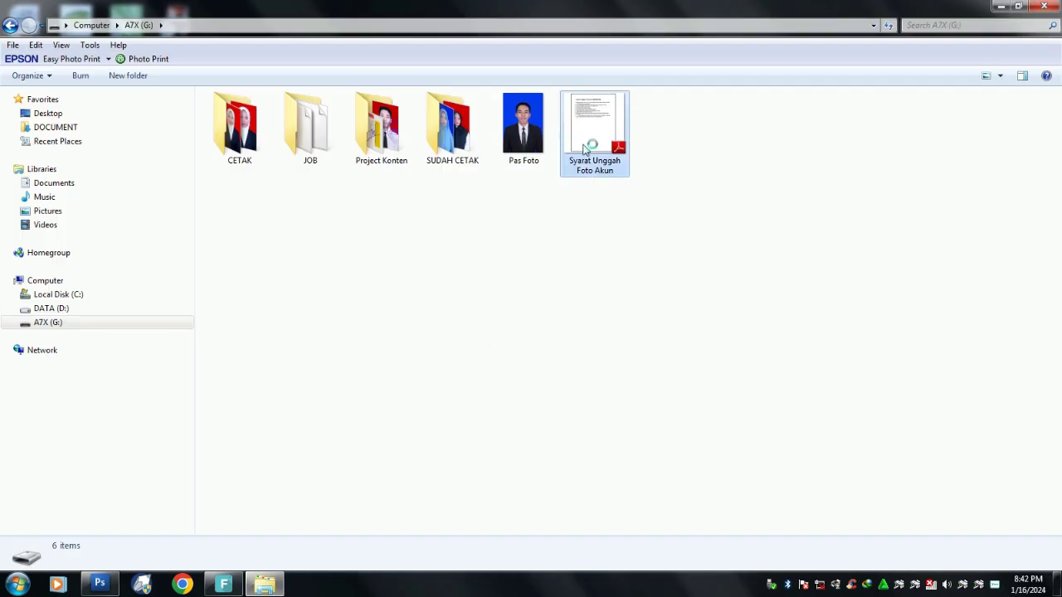
Open the Syarat Unggah Foto Akun PDF, review the SNPMB 2024 photo requirements, then close it.
double_click(591, 133)
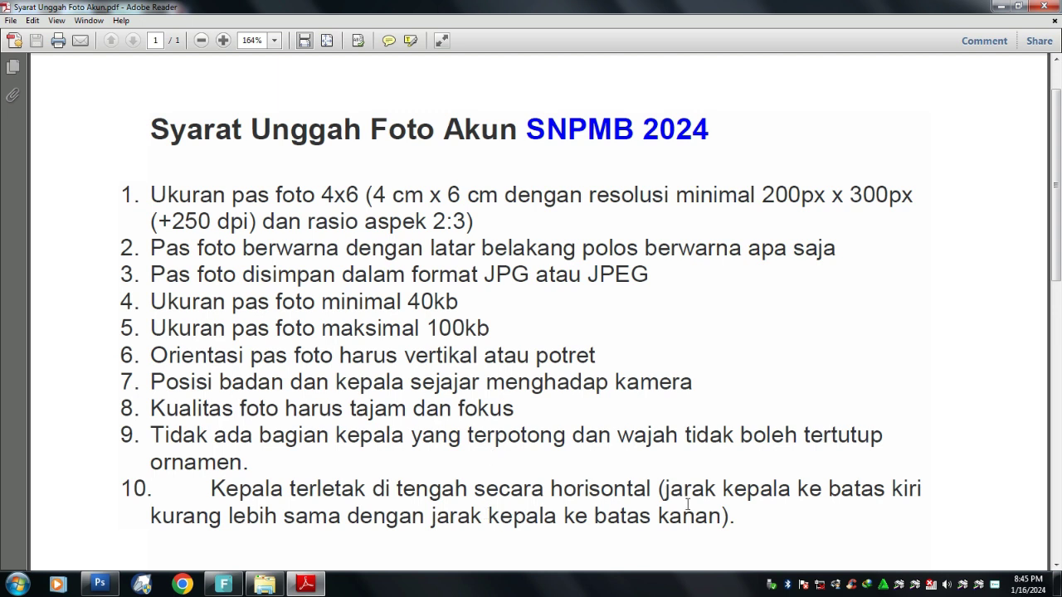
click(1043, 7)
Drag the Pas Foto image from the A7X (G:) drive into Photoshop to open it.
click(514, 126)
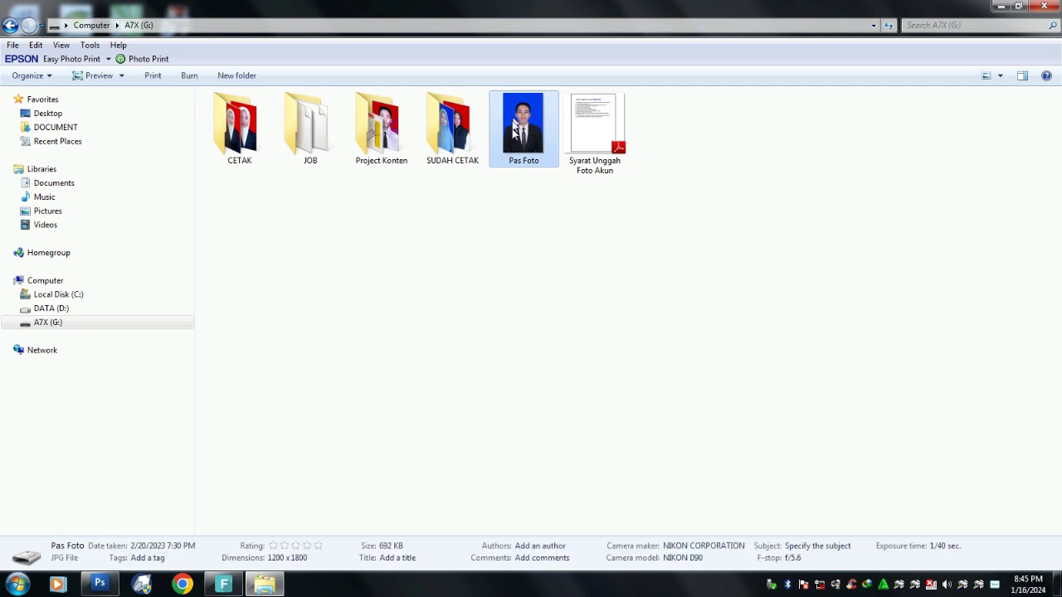
click(561, 243)
click(539, 157)
click(521, 201)
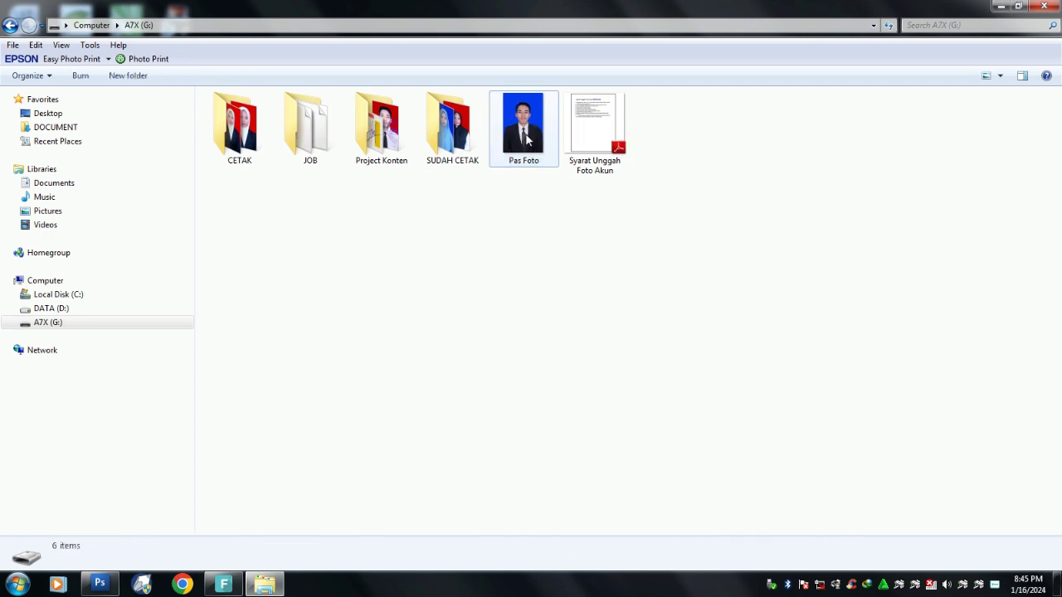
click(525, 141)
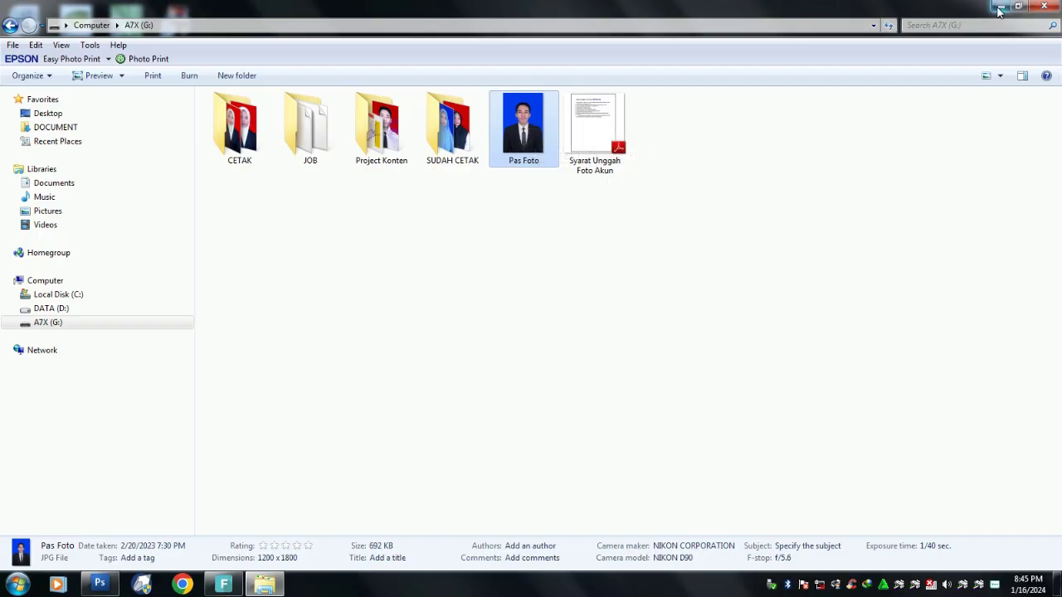
click(999, 8)
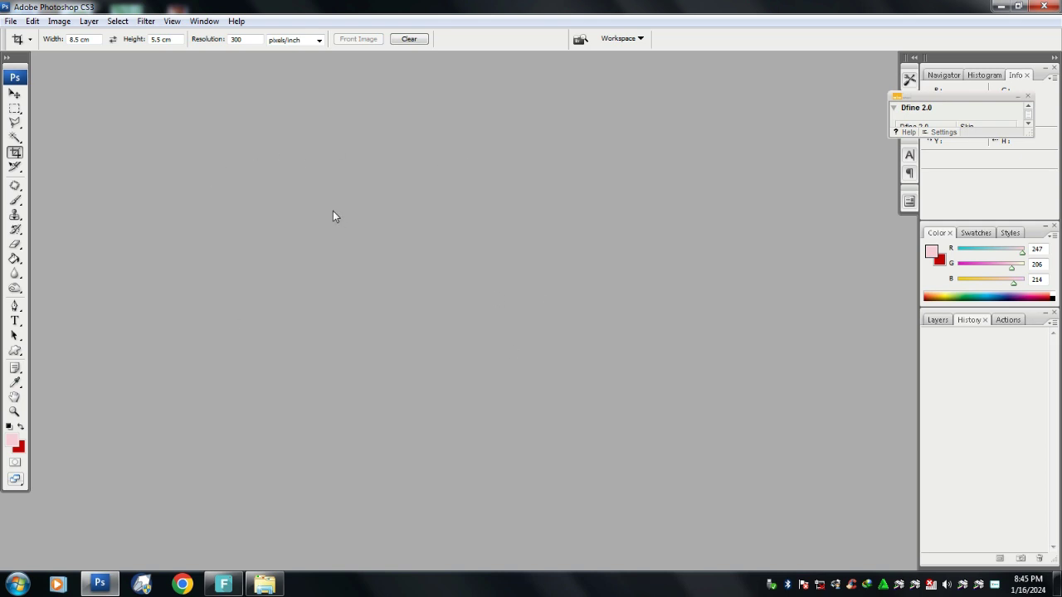
click(264, 582)
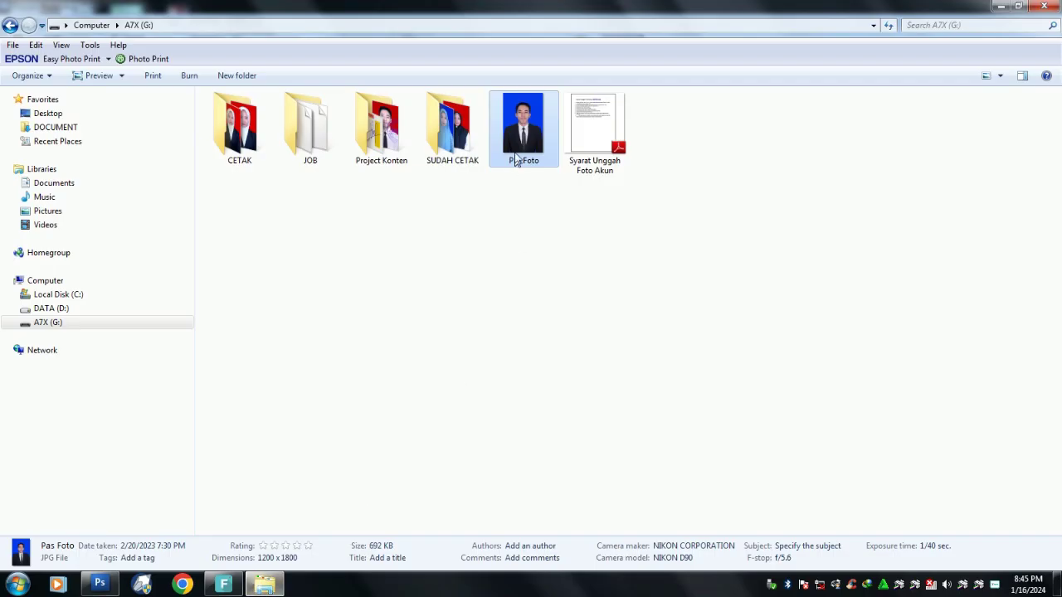
drag(514, 120, 106, 577)
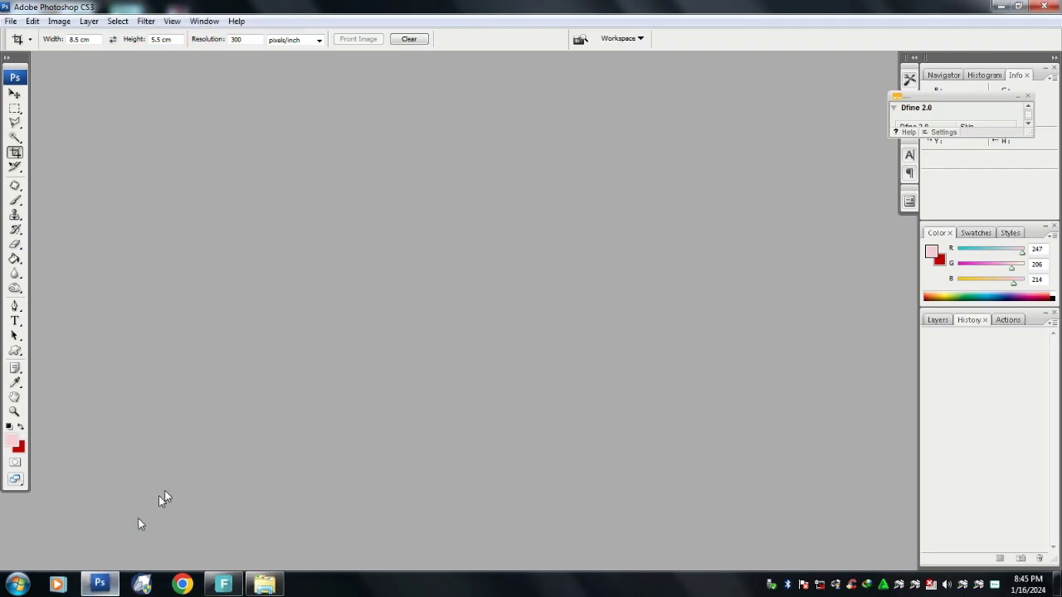
drag(100, 583, 373, 343)
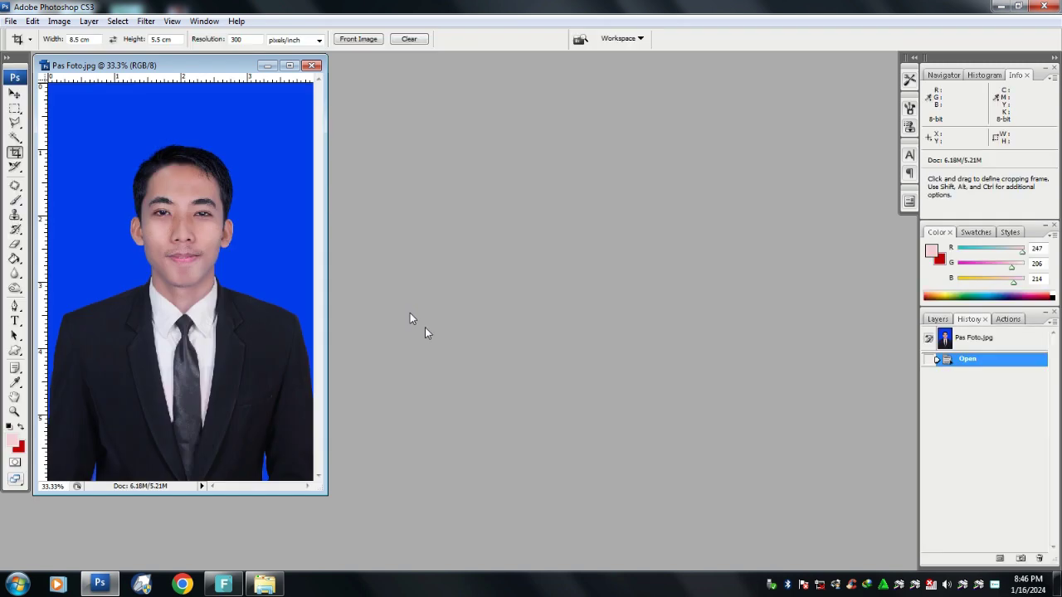
Center and enlarge the Pas Foto.jpg window, then view it full screen on a plain canvas.
drag(197, 67, 389, 73)
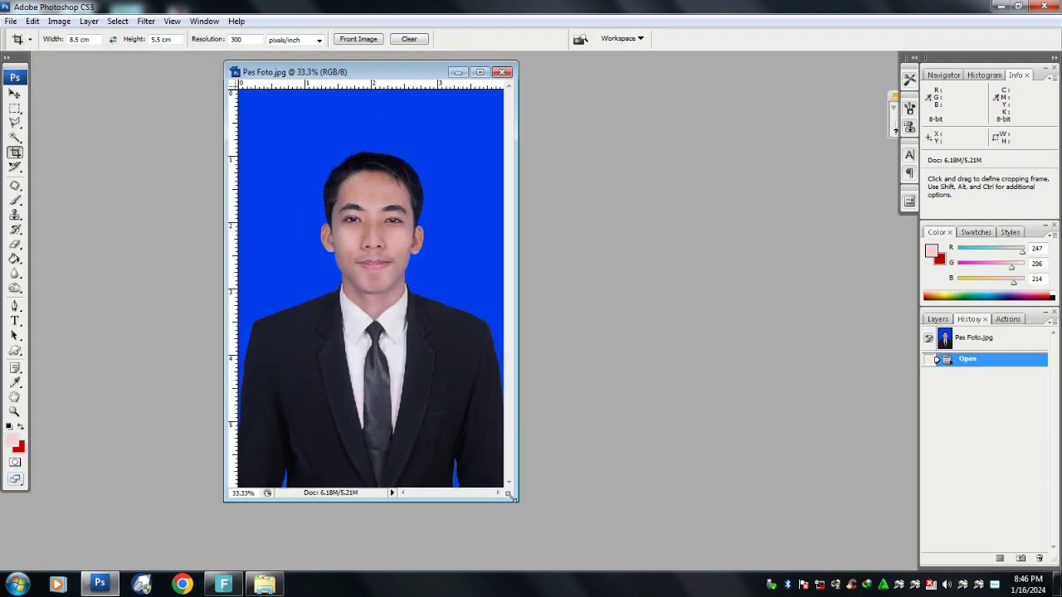
drag(512, 496, 580, 521)
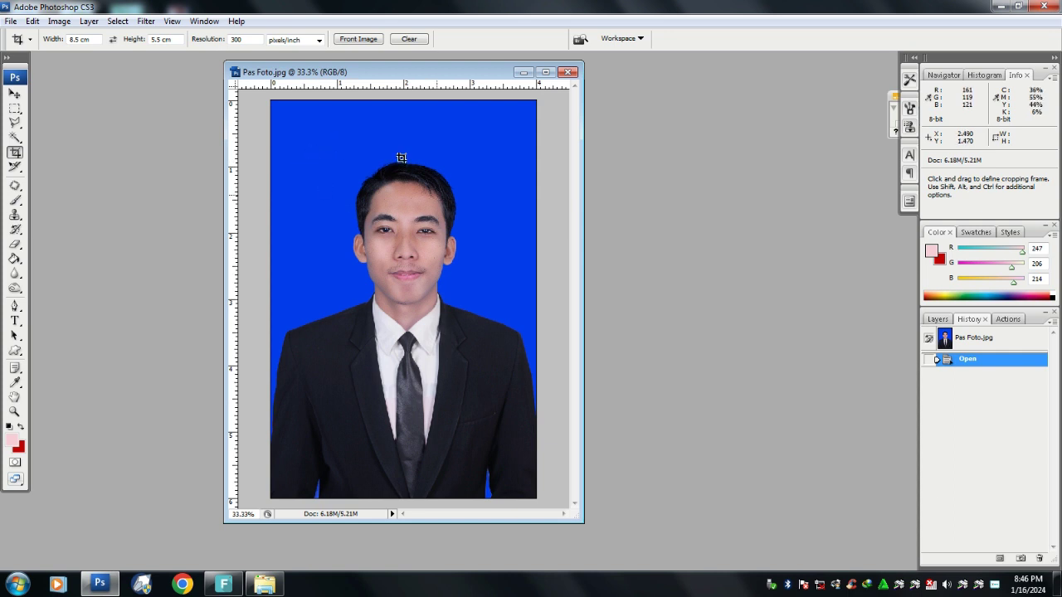
click(15, 95)
key(f)
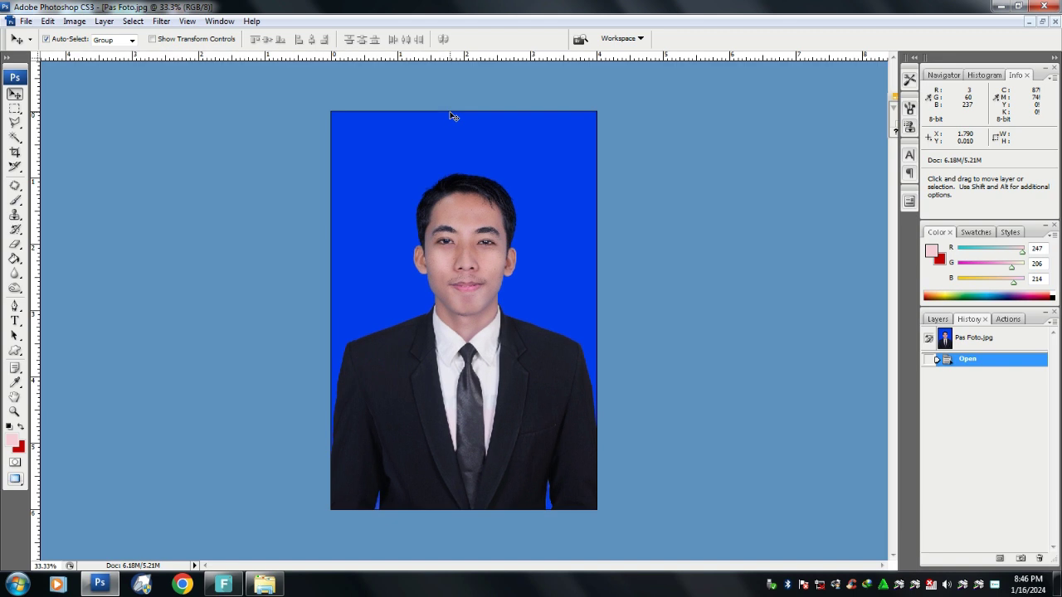
drag(531, 207, 375, 202)
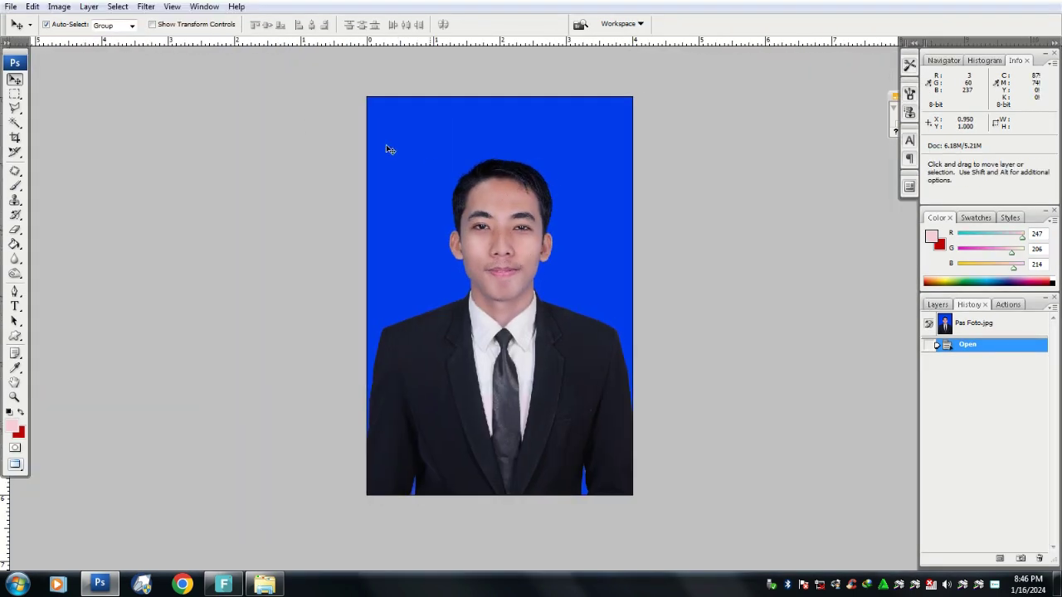
Preset the Crop tool to 4 cm width, 6 cm height and 300 pixels/inch resolution.
click(16, 138)
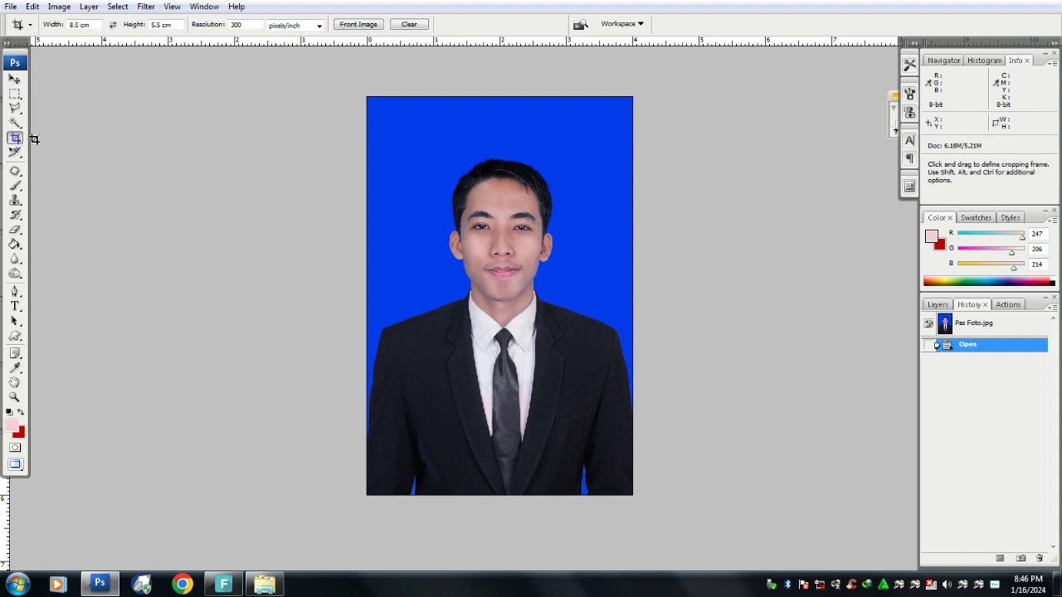
double_click(78, 24)
text(4)
double_click(155, 25)
text(6)
double_click(230, 24)
click(318, 25)
click(270, 37)
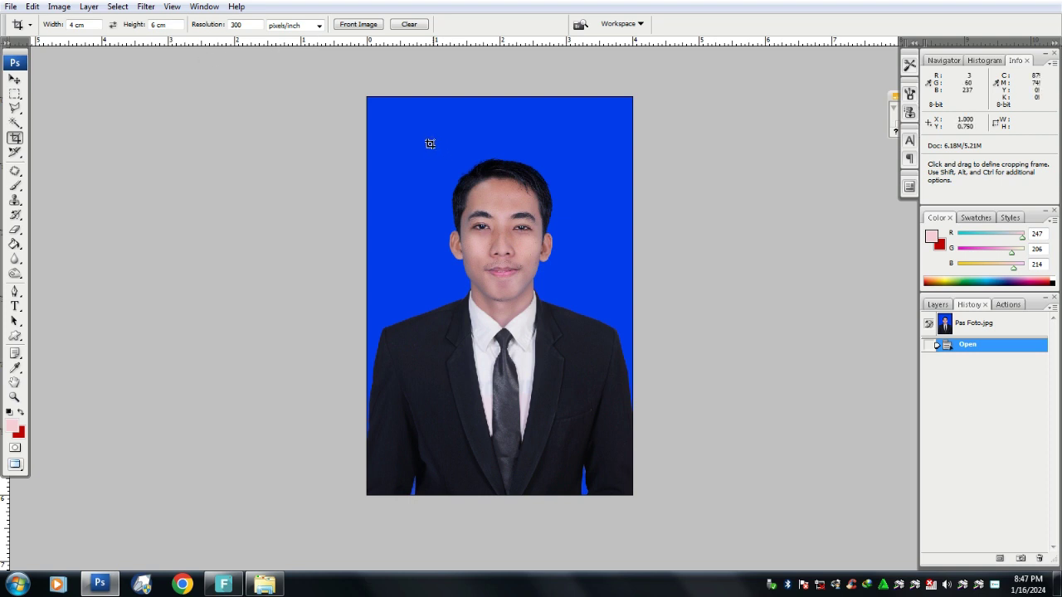
Draw and fine-tune the crop frame around head and shoulders, then commit the crop.
mouse_move(397, 134)
mouse_down()
mouse_move(621, 422)
mouse_move(589, 407)
mouse_move(603, 421)
mouse_up()
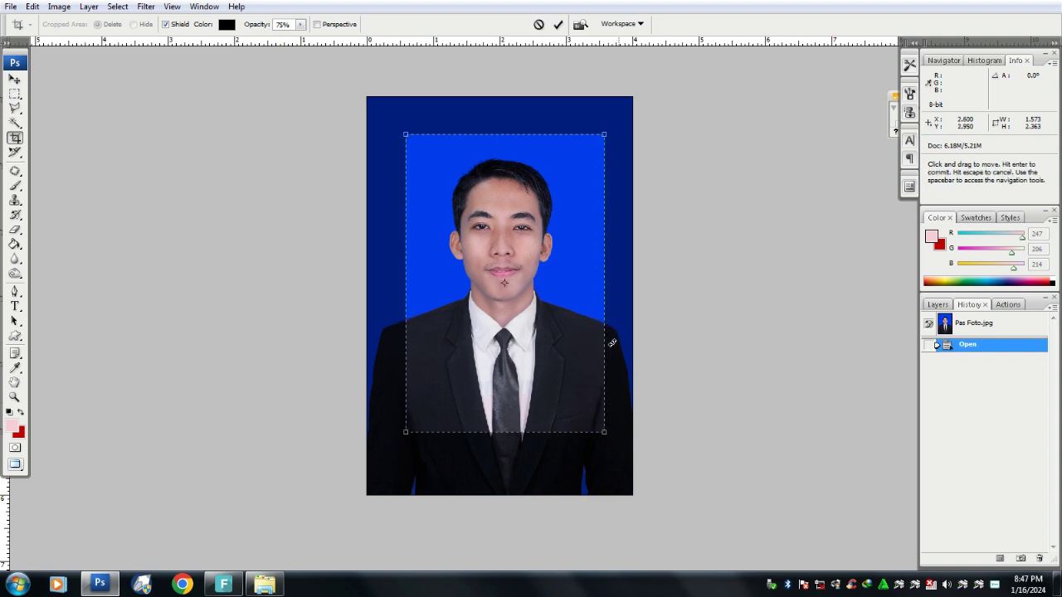
drag(602, 430, 599, 422)
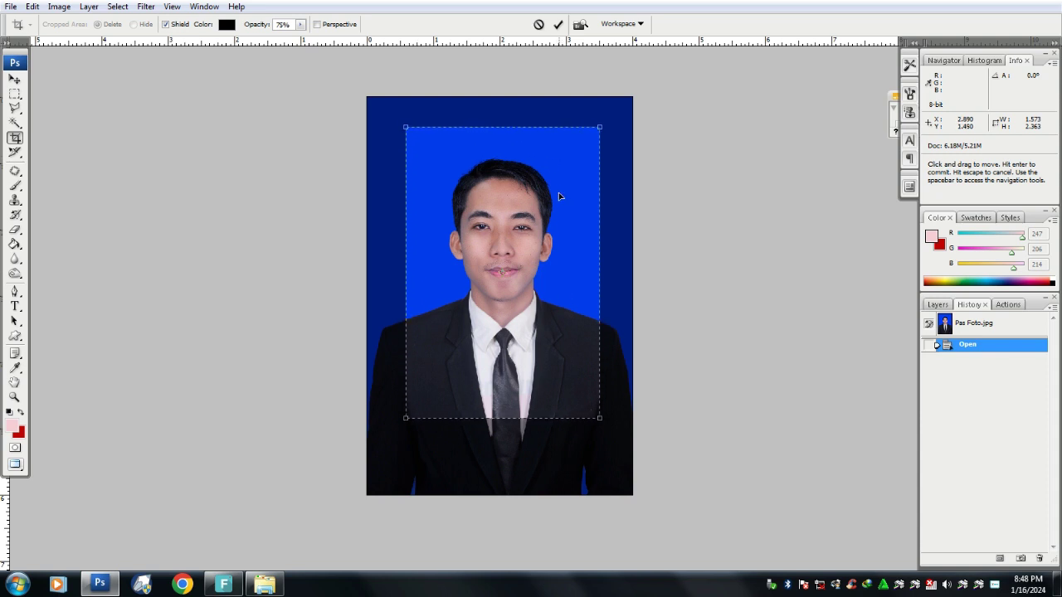
key(Return)
key(ctrl+0)
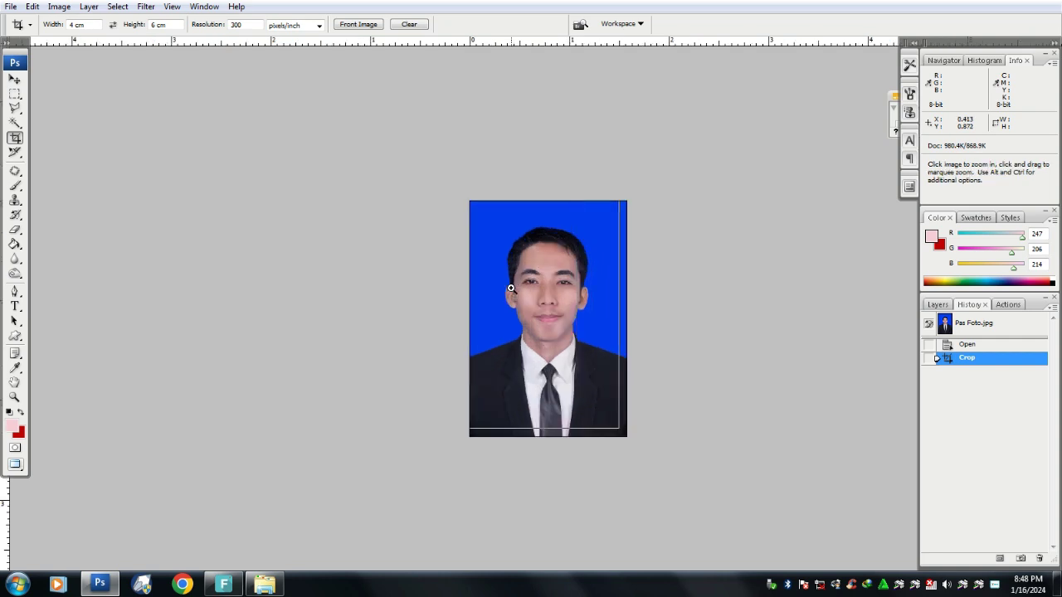
Save the cropped photo as a JPEG named '4x6 SNPMB'.
alt+click(412, 239)
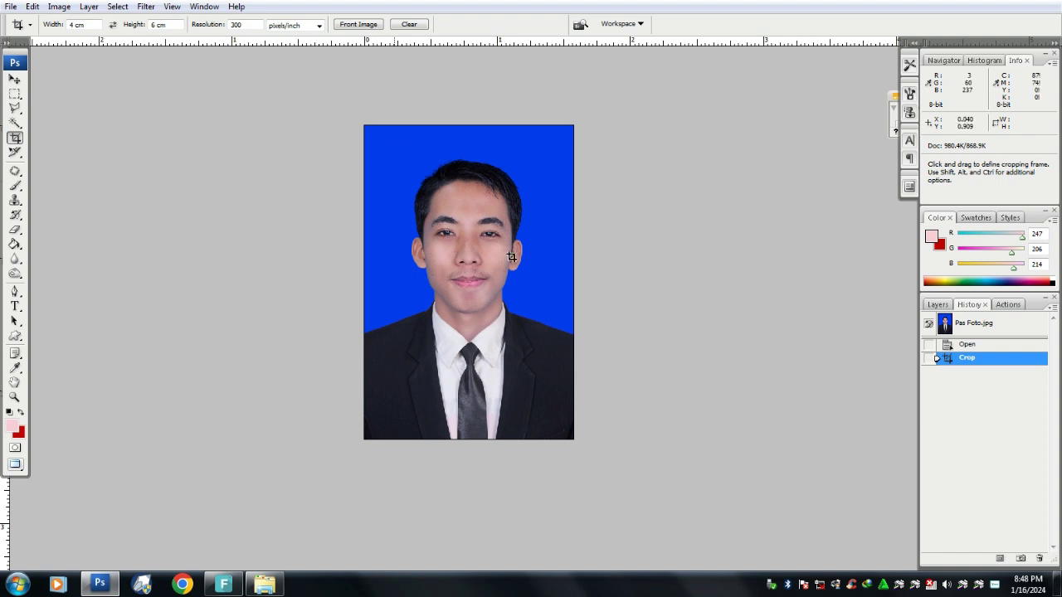
click(11, 7)
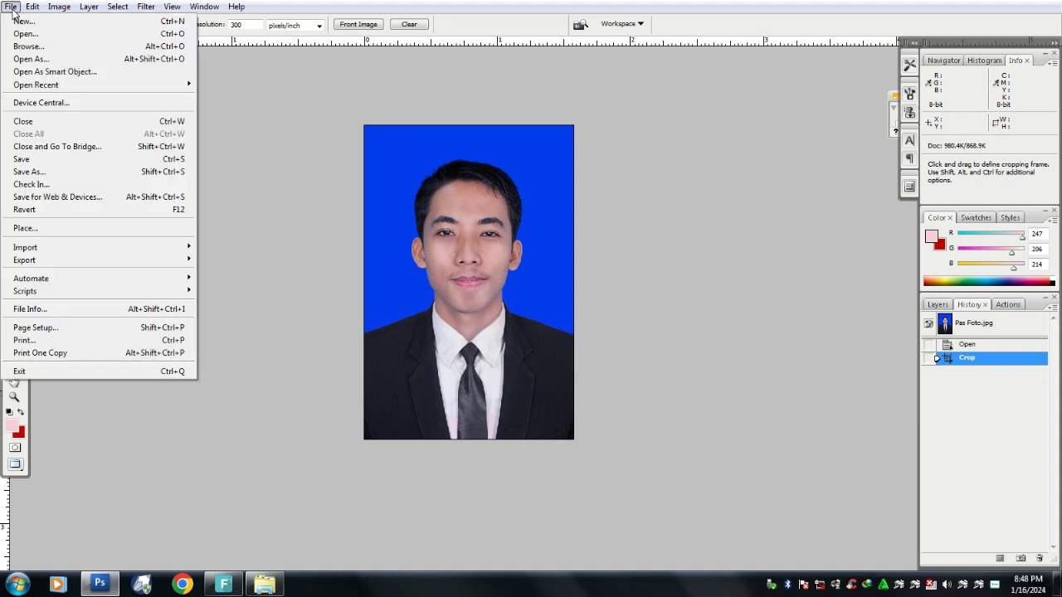
click(80, 173)
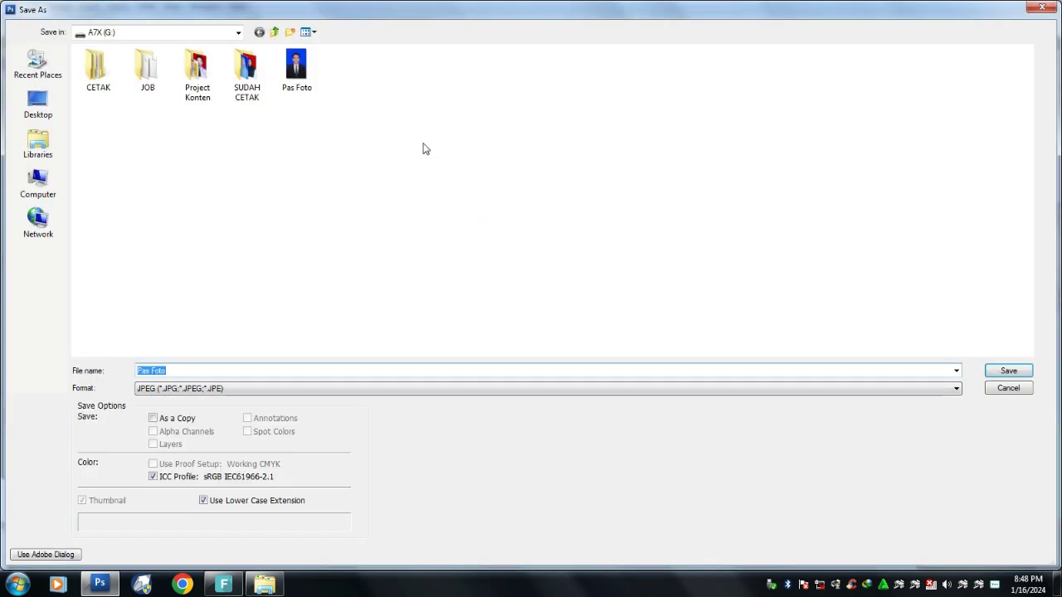
drag(129, 366, 124, 366)
text(4x6 SNPMB)
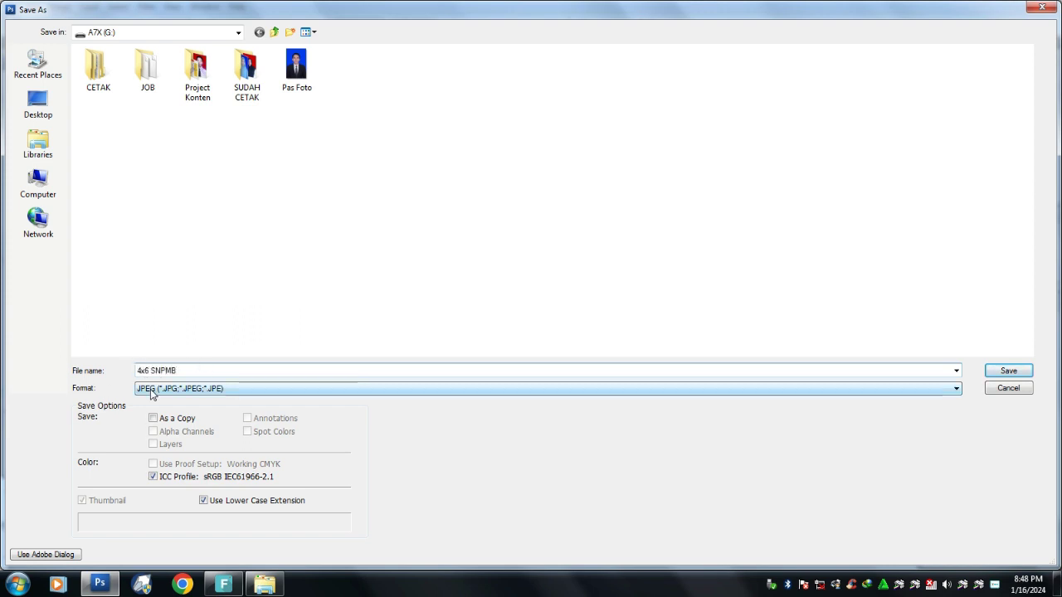
click(152, 389)
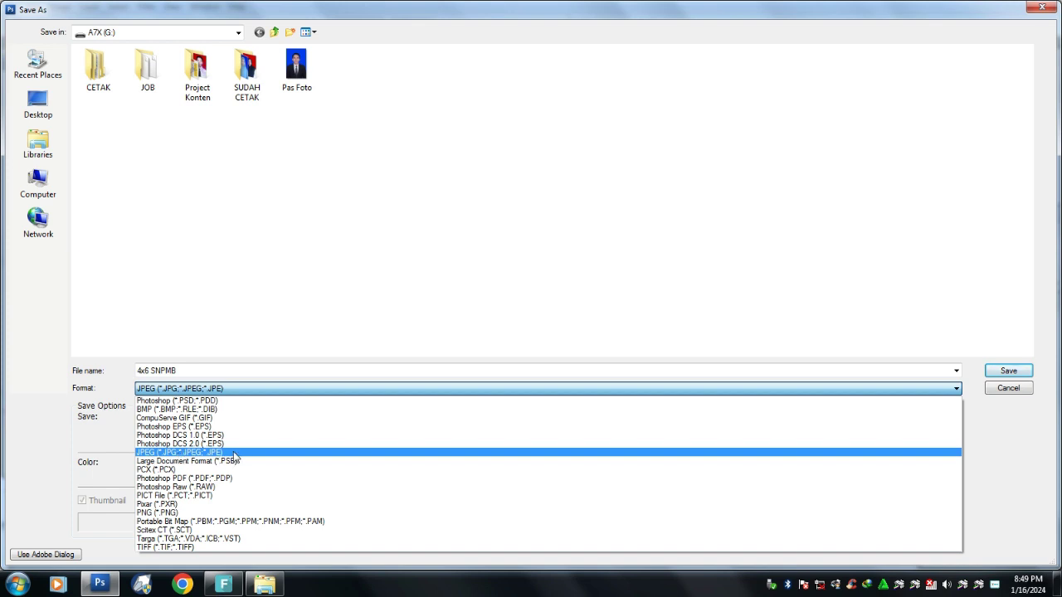
click(235, 455)
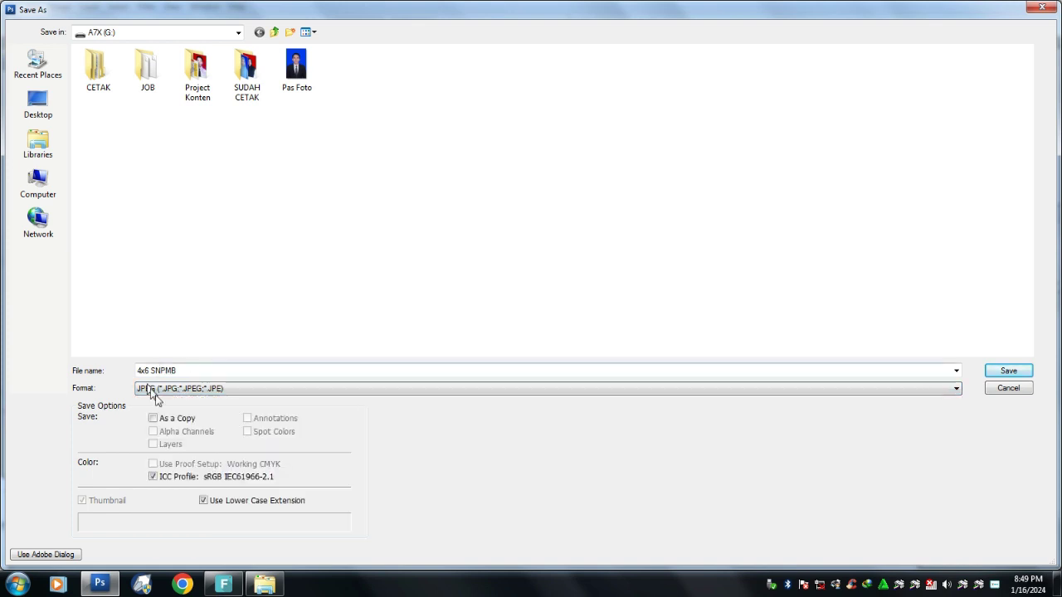
click(1009, 371)
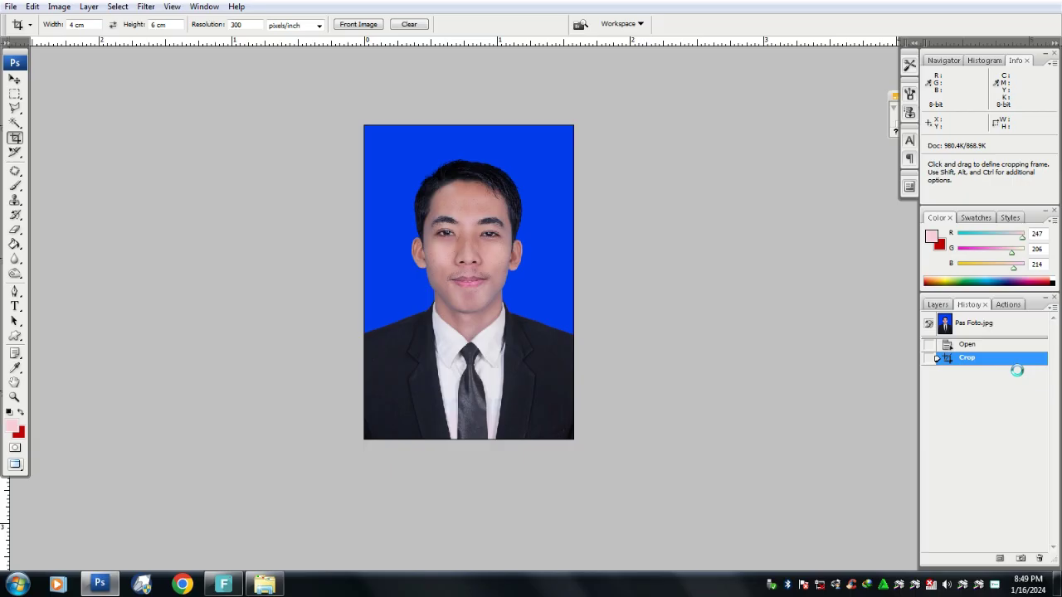
Lower the JPEG quality from 12 to 11 and confirm the JPEG options.
drag(668, 189, 675, 180)
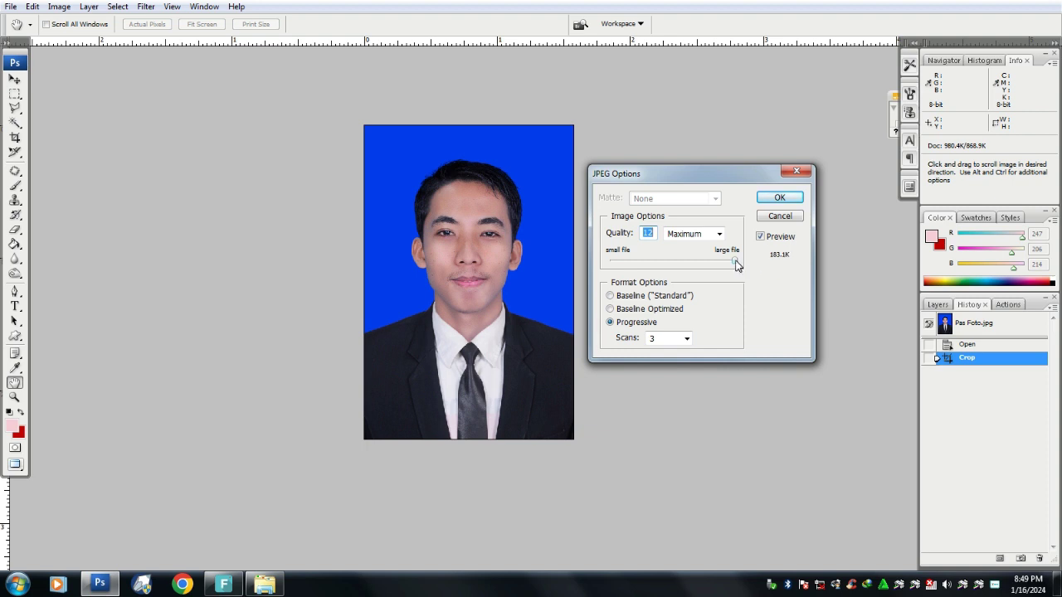
drag(731, 264, 710, 260)
click(790, 201)
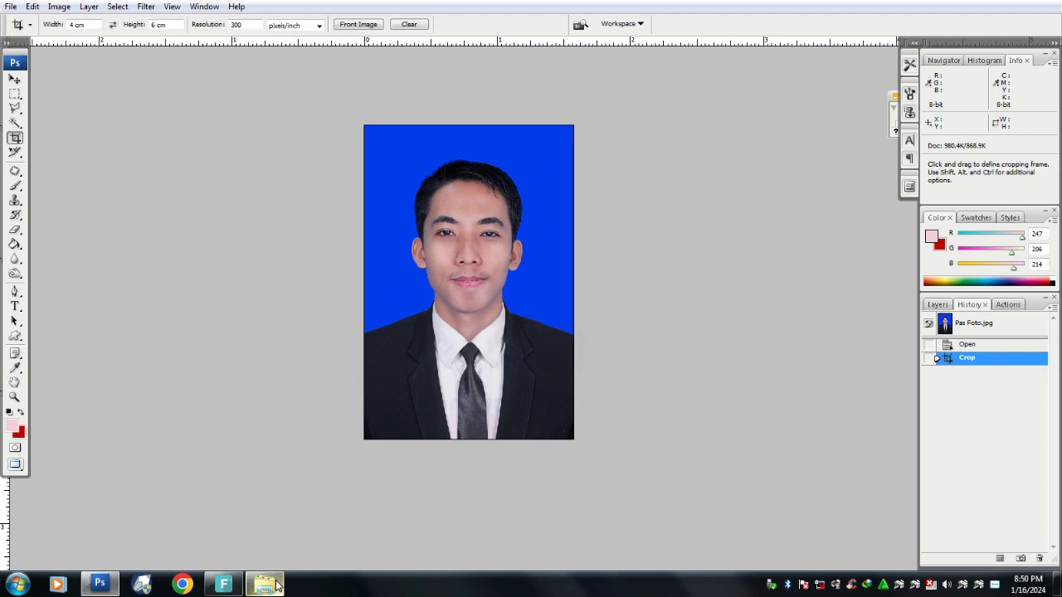
click(277, 585)
Open 4x6 SNPMB (81.1 KB, 472 x 709) in Windows Photo Viewer to check it, then close the viewer.
click(667, 133)
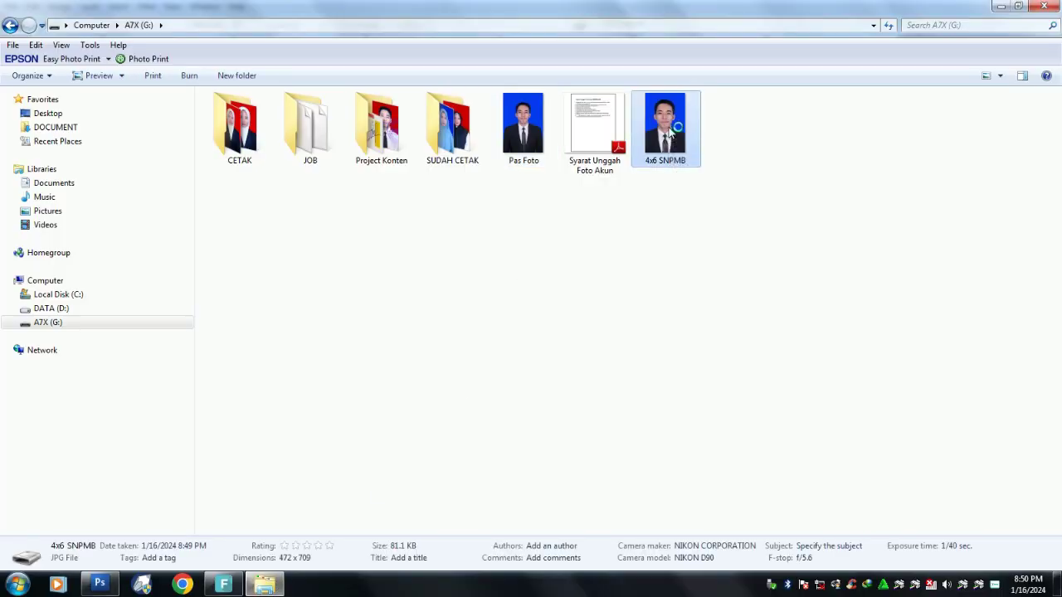
double_click(672, 133)
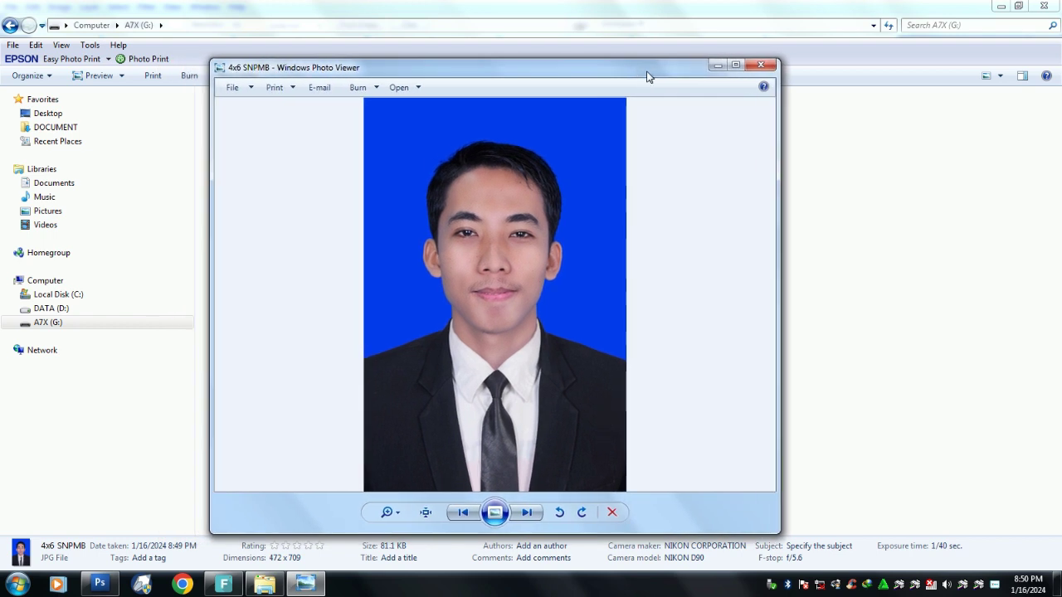
drag(603, 75, 623, 59)
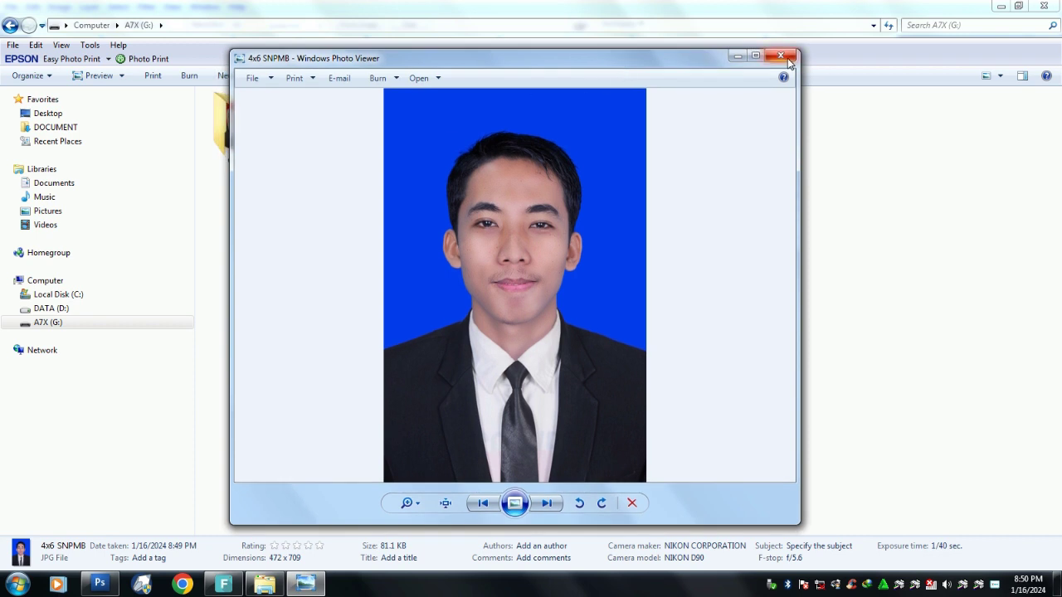
click(779, 55)
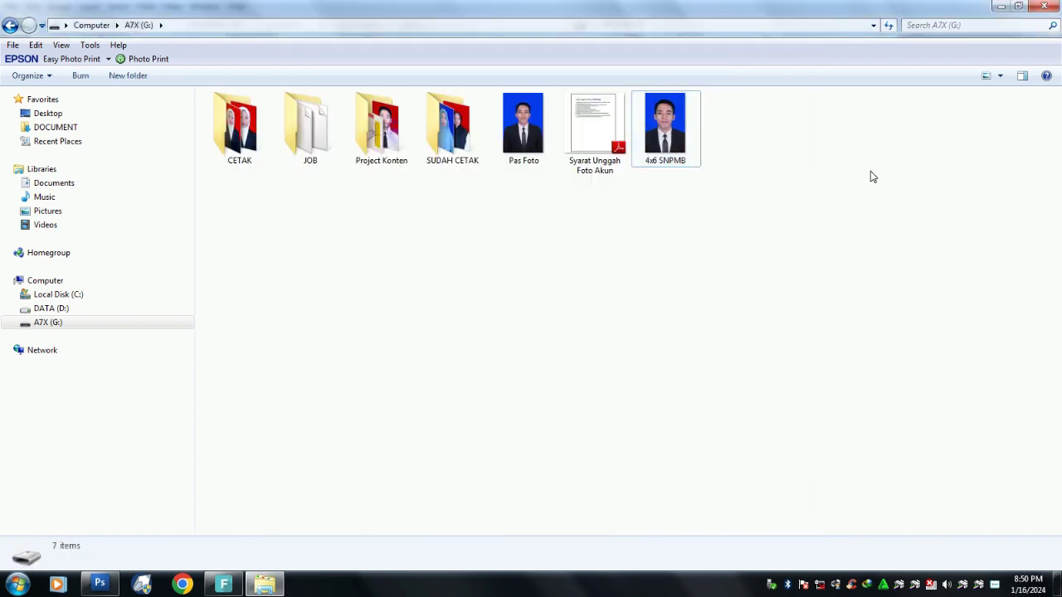